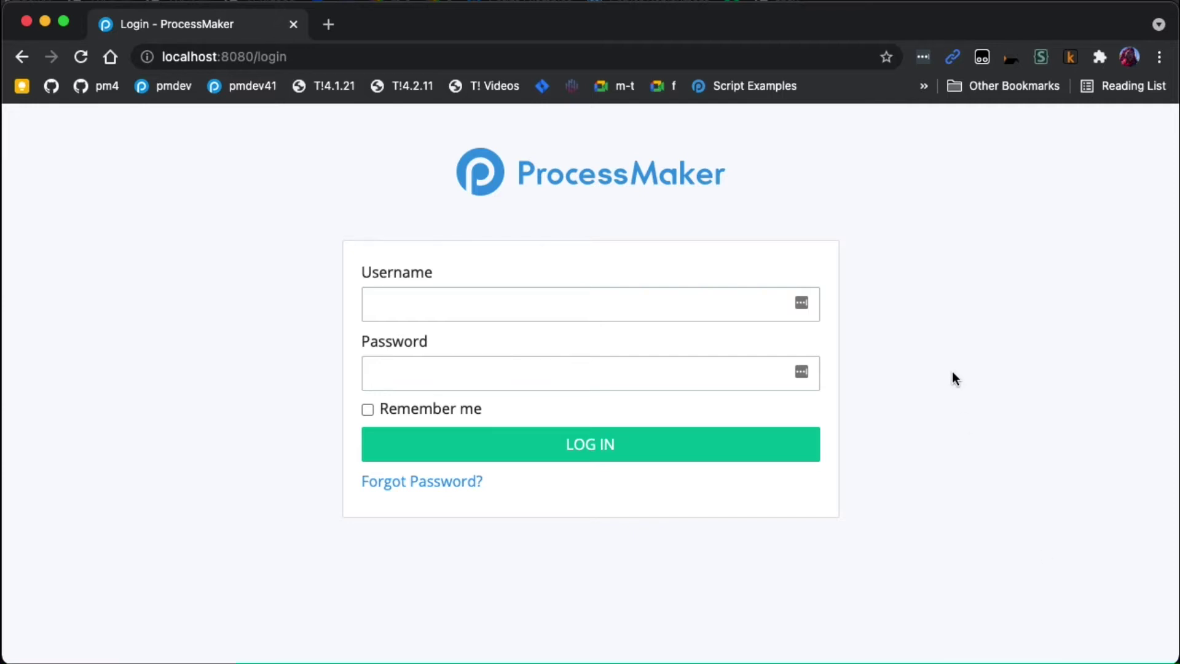
- Log in to ProcessMaker with the username and password
click(714, 314)
text(admi)
text(n)
key(Tab)
key(Return)
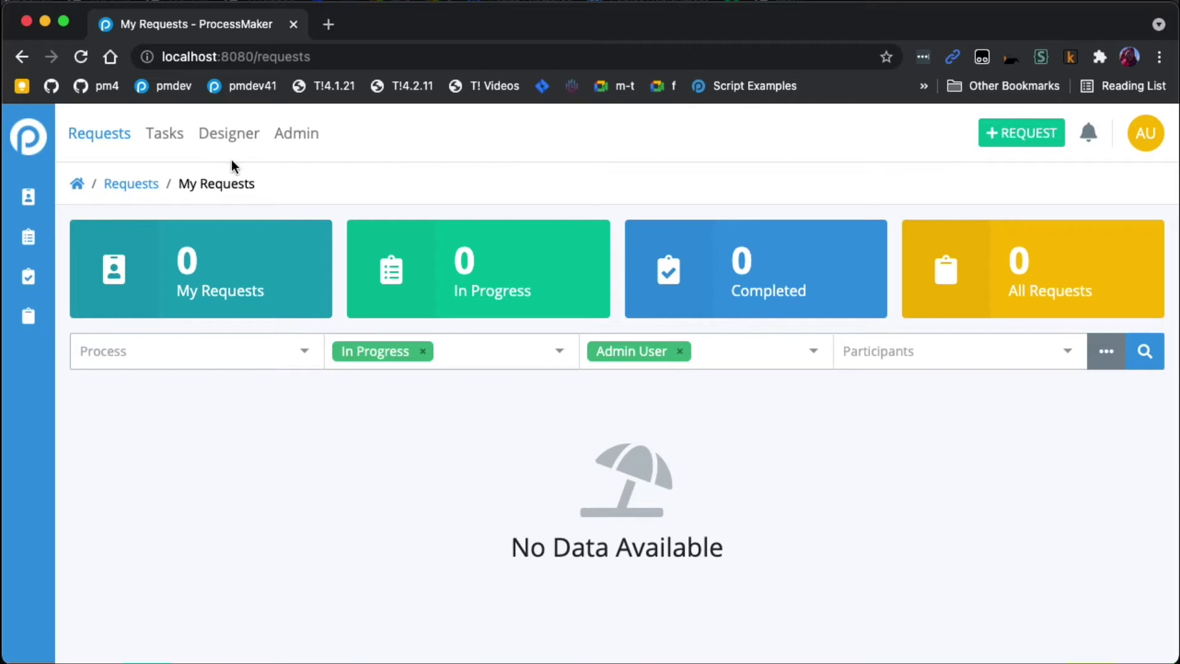
- Create and save a new process named 'Thank customer' with a description
click(230, 140)
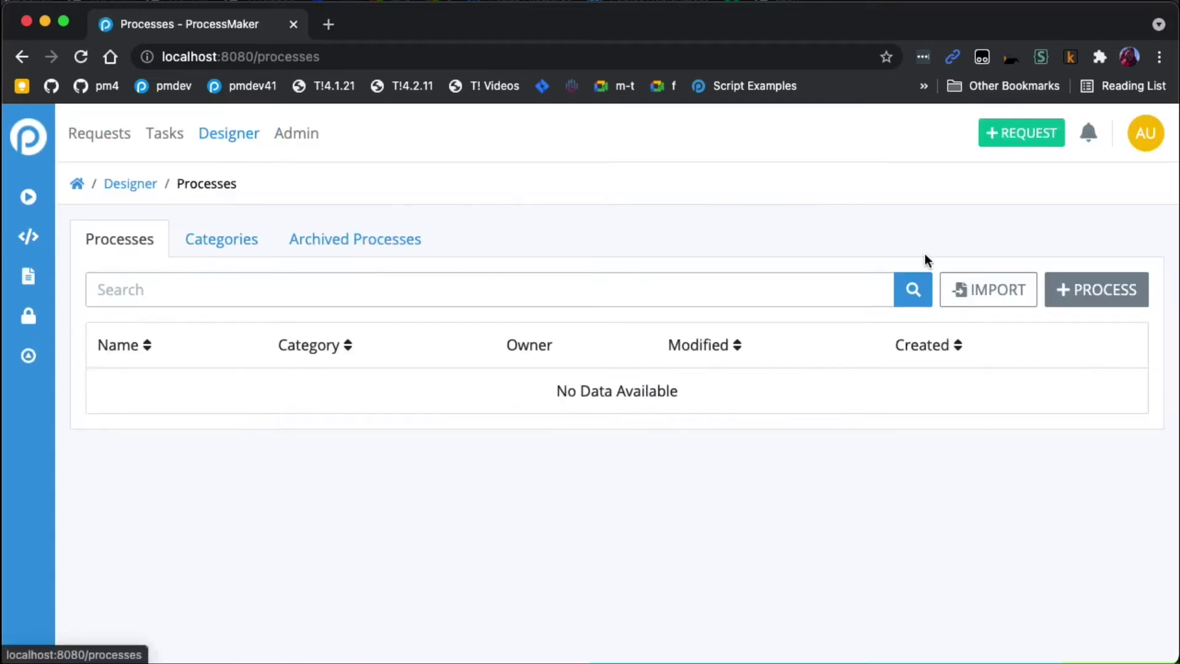
click(1107, 304)
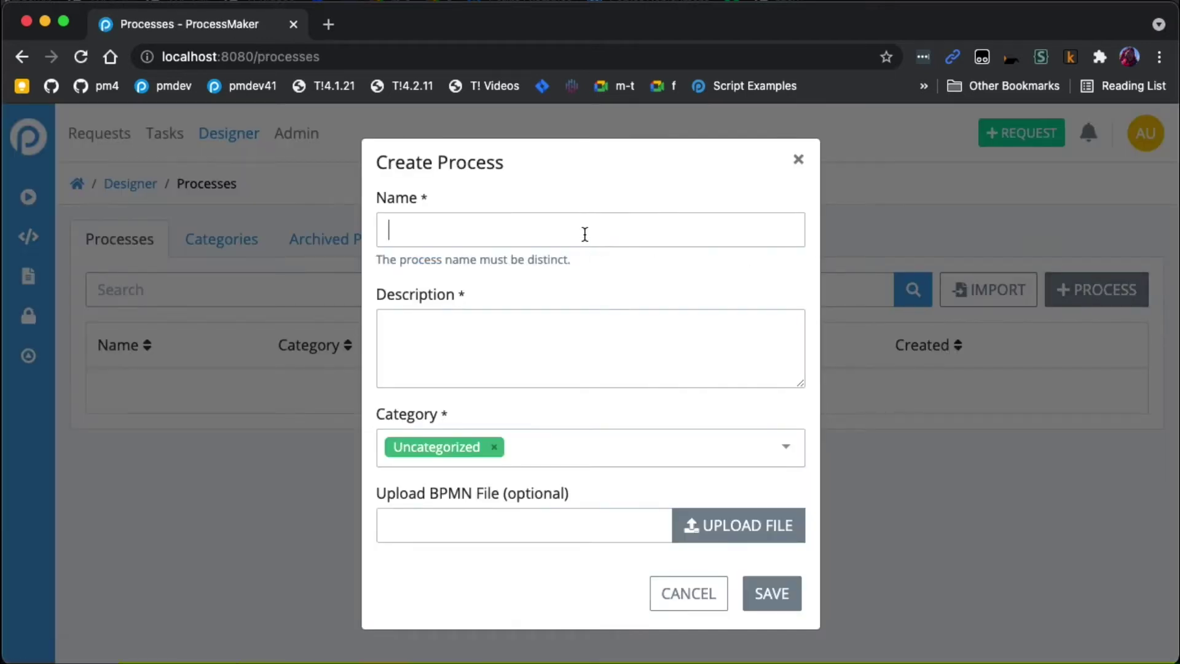
text(Thank custo)
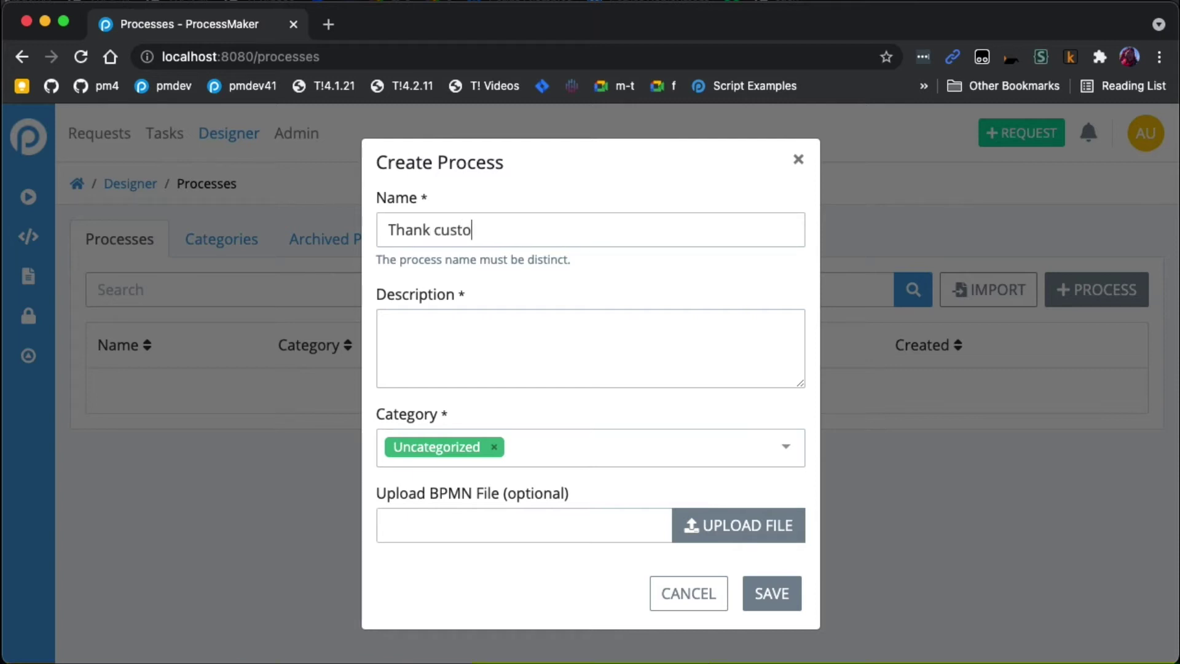
text(mer)
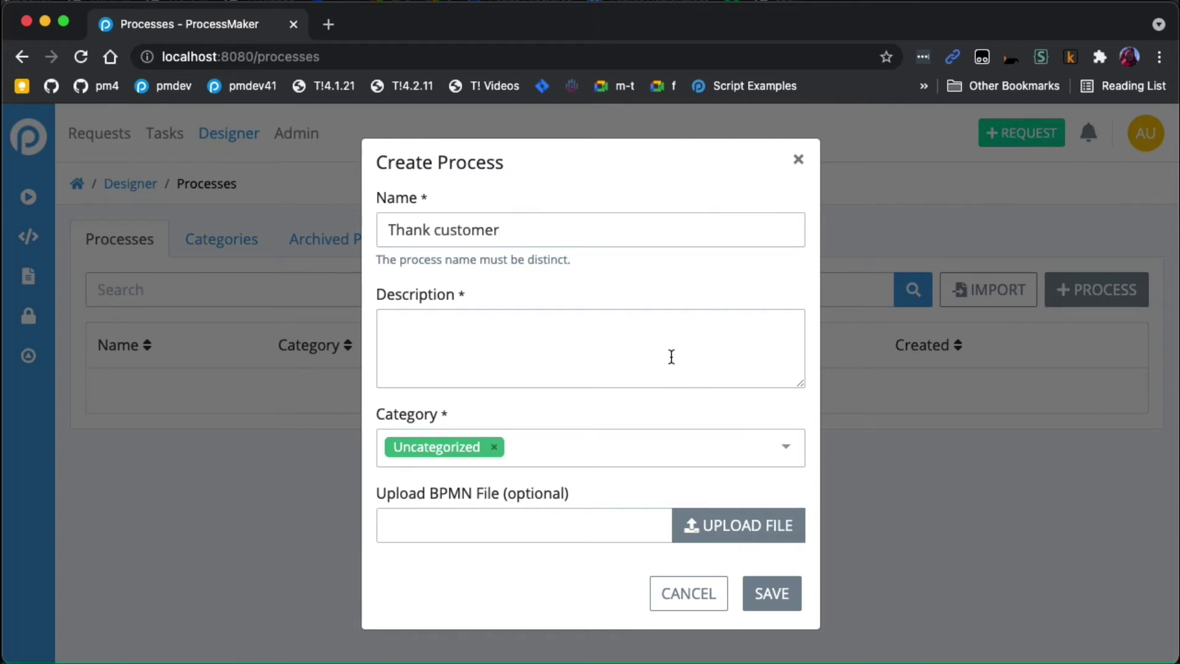
click(671, 357)
click(784, 597)
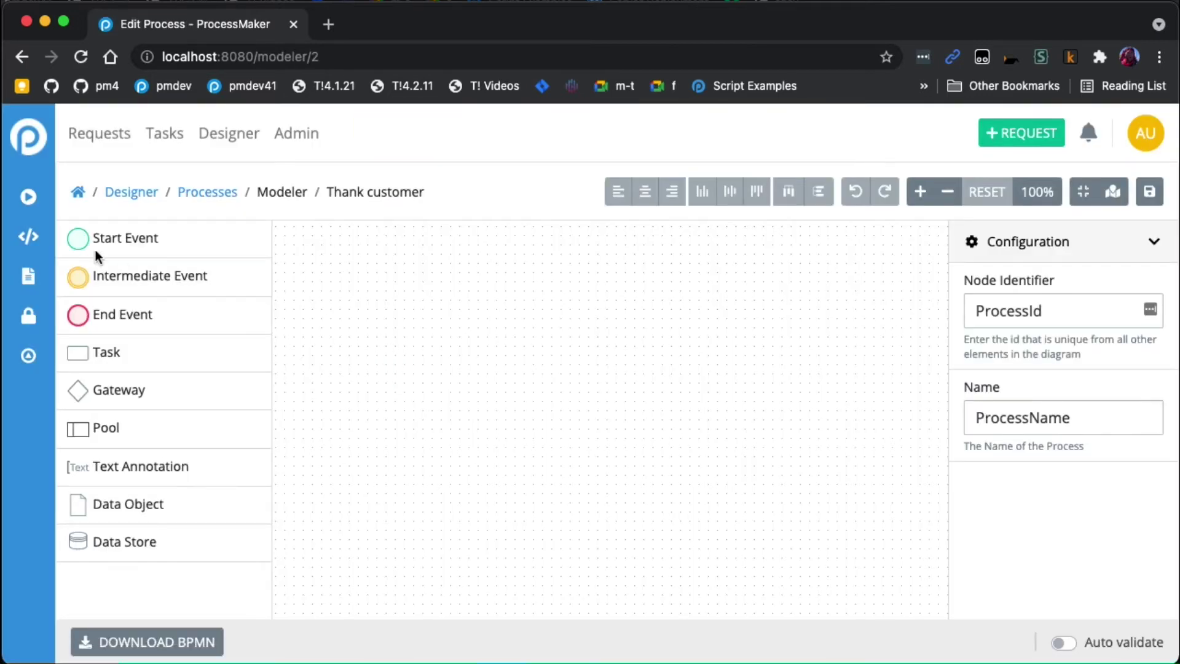
- Place a Start Event, a Manual Task and an End Event on the canvas
mouse_move(79, 238)
mouse_down()
mouse_move(318, 275)
mouse_move(351, 309)
mouse_up()
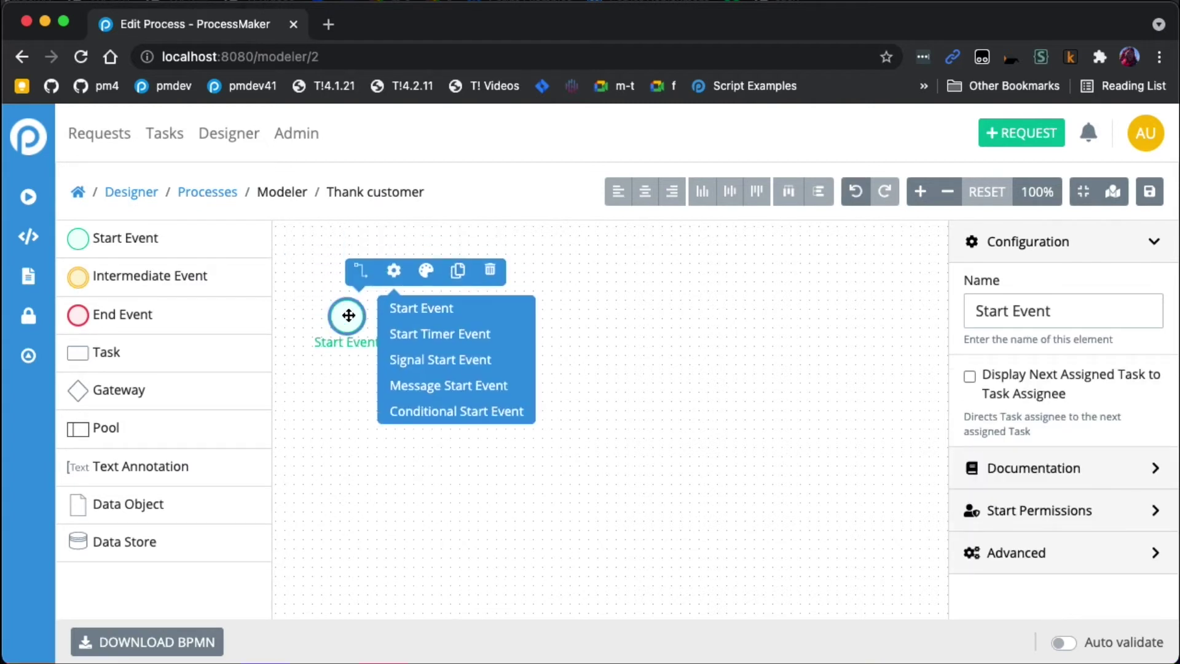
drag(105, 352, 716, 345)
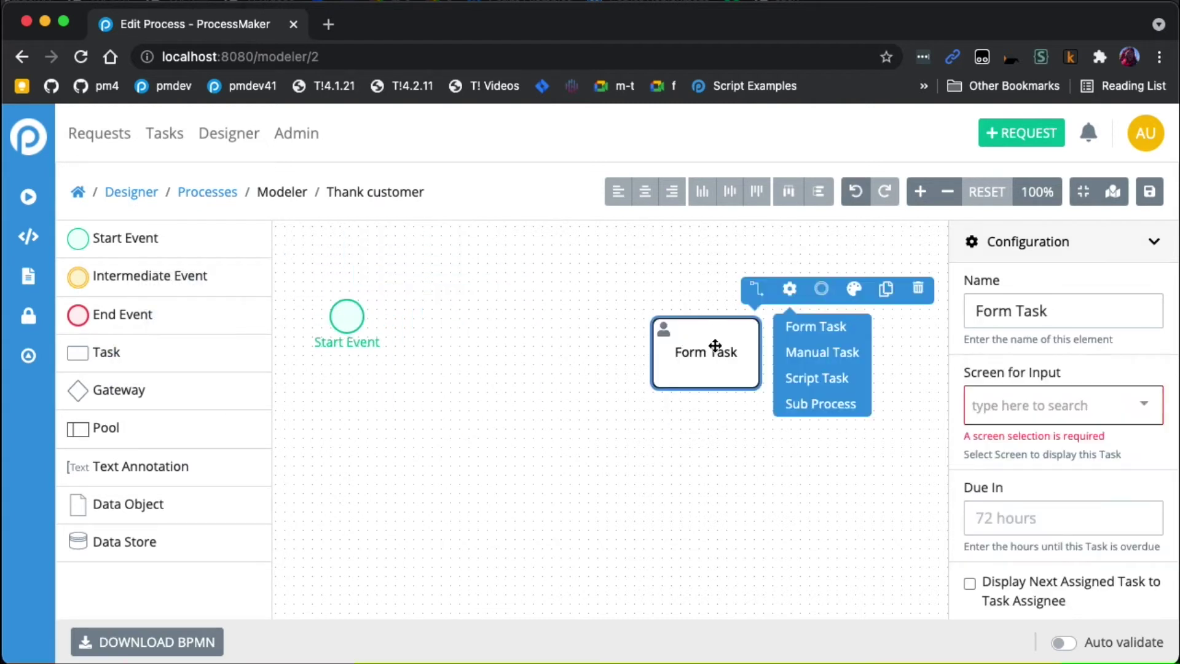
click(818, 353)
mouse_move(737, 353)
mouse_down()
mouse_move(487, 324)
mouse_move(500, 317)
mouse_up()
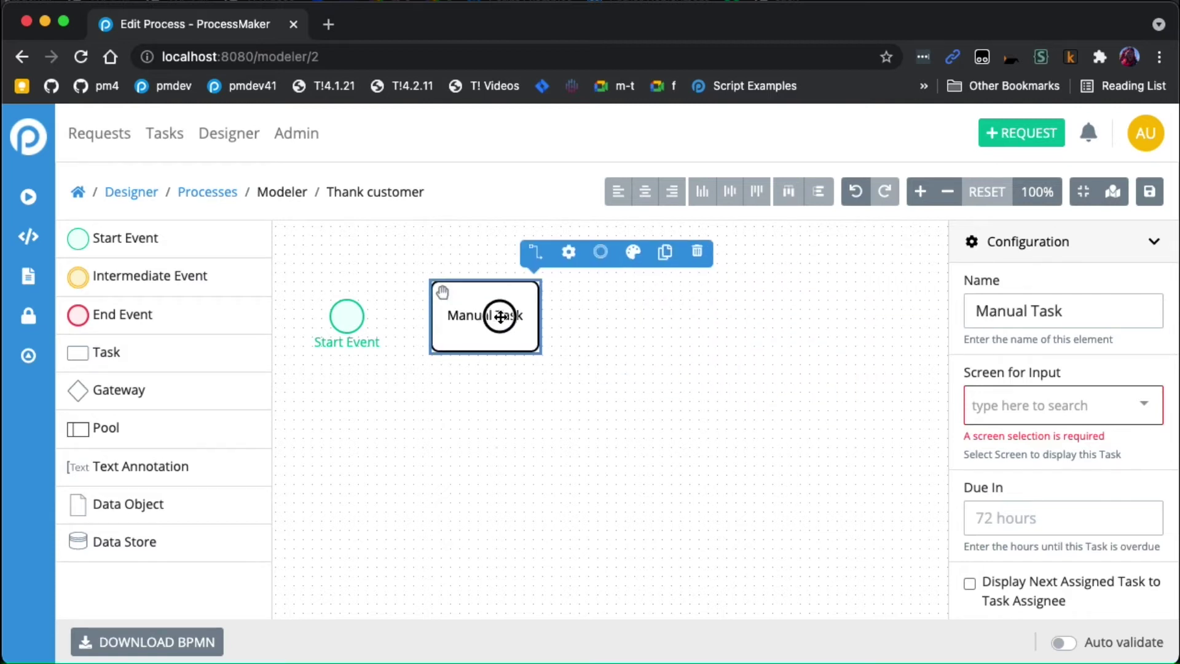
mouse_move(138, 315)
mouse_down()
mouse_move(632, 307)
mouse_move(597, 314)
mouse_up()
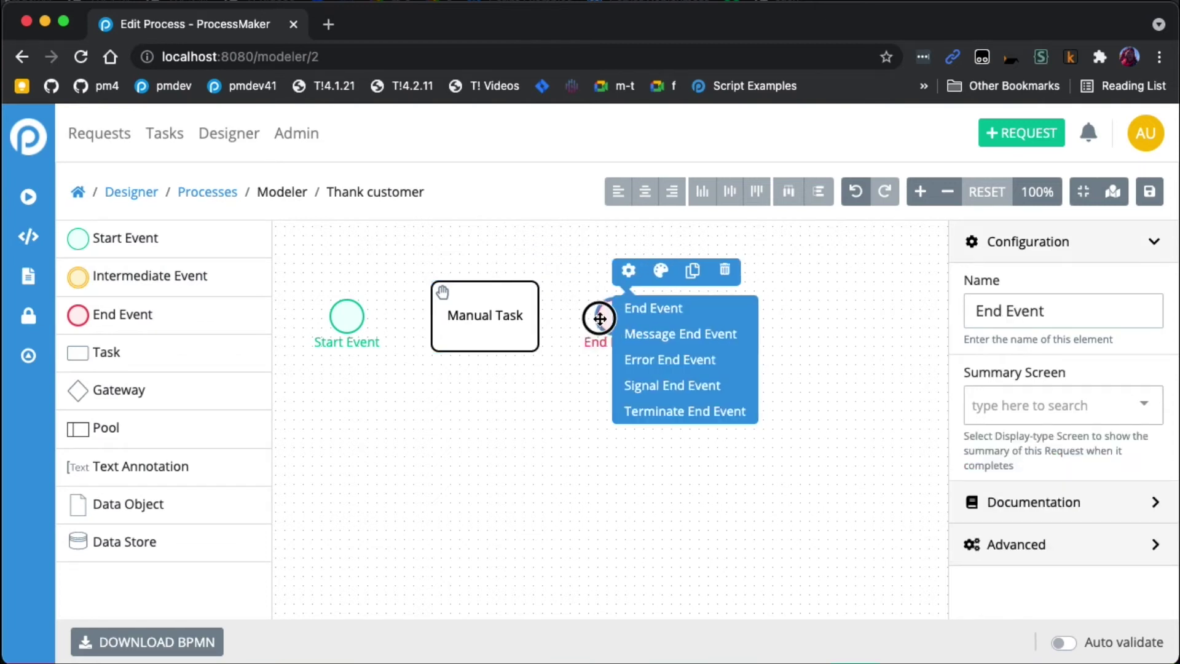
- Connect Start Event to Manual Task, and Manual Task to End Event, with sequence flows
click(359, 307)
click(359, 268)
click(503, 324)
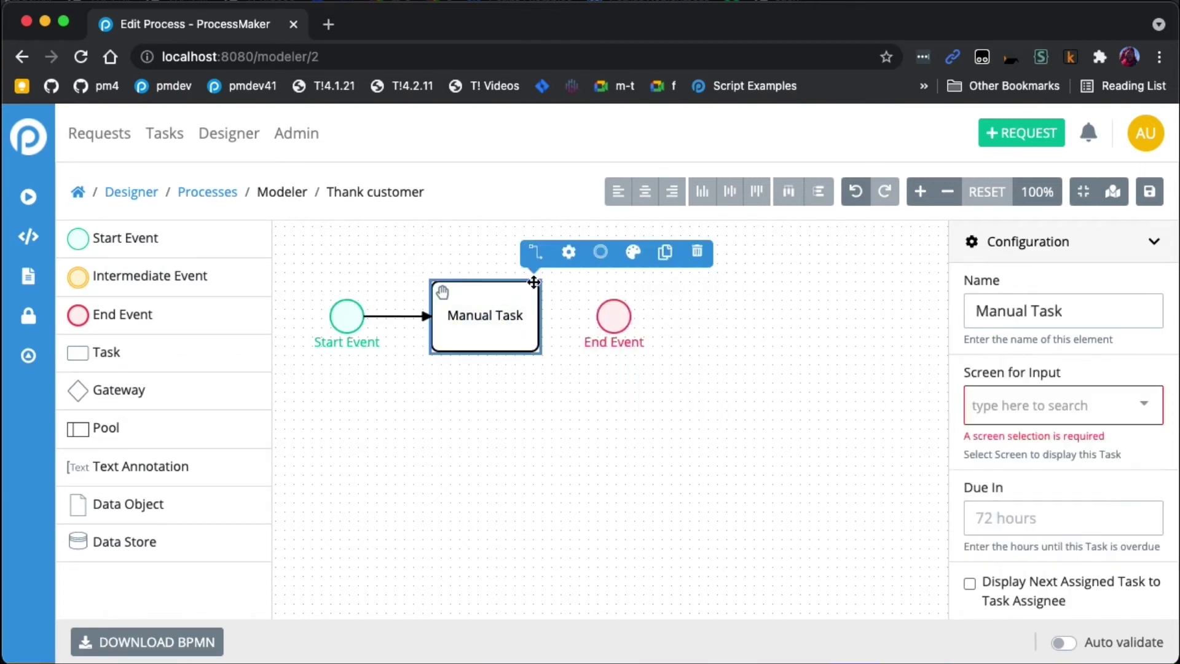
click(535, 252)
click(617, 321)
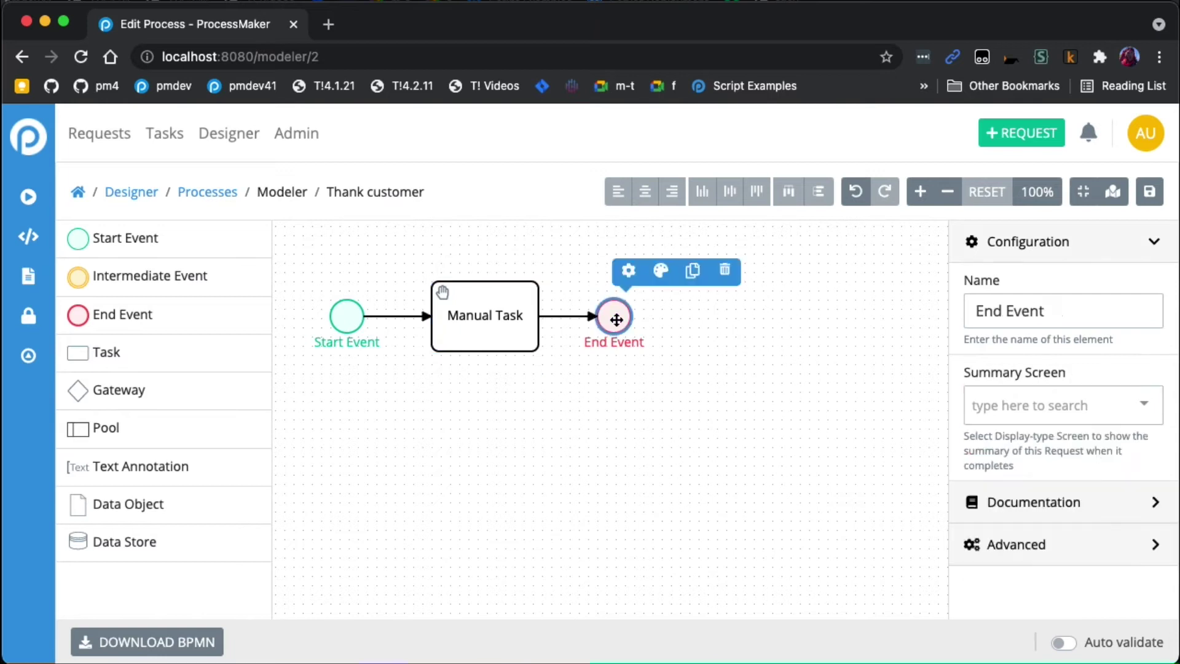
click(491, 322)
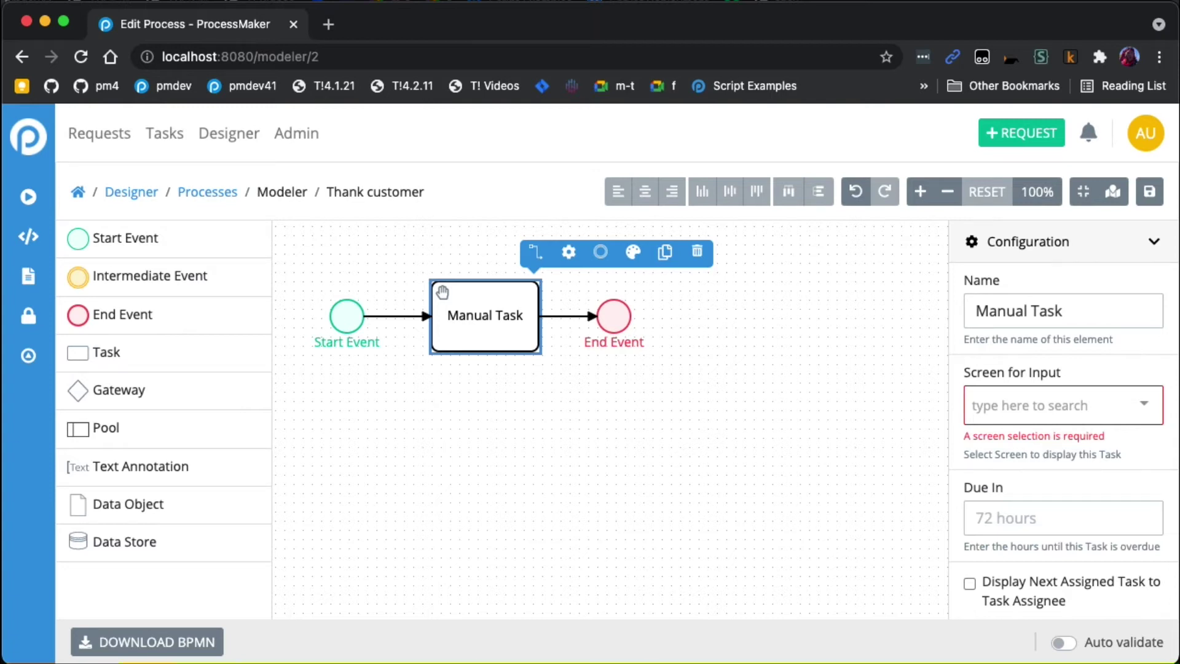
super+click(28, 275)
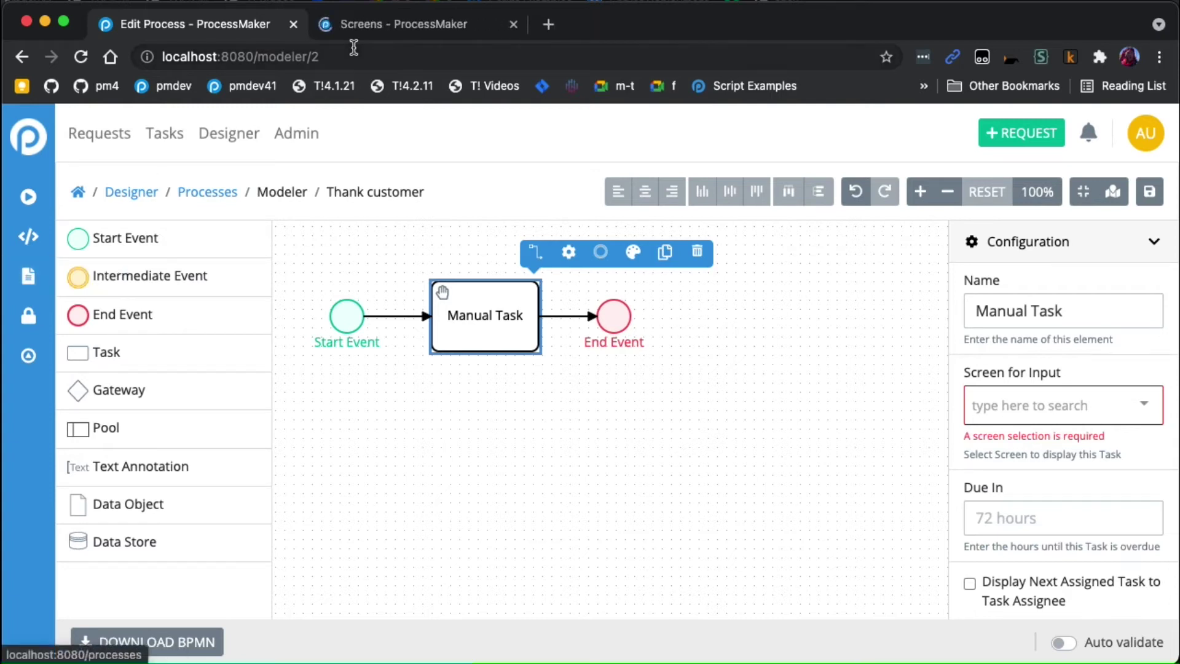
- Create a Display-type screen named 'Thank Customer' with description '.'
click(385, 28)
click(1086, 295)
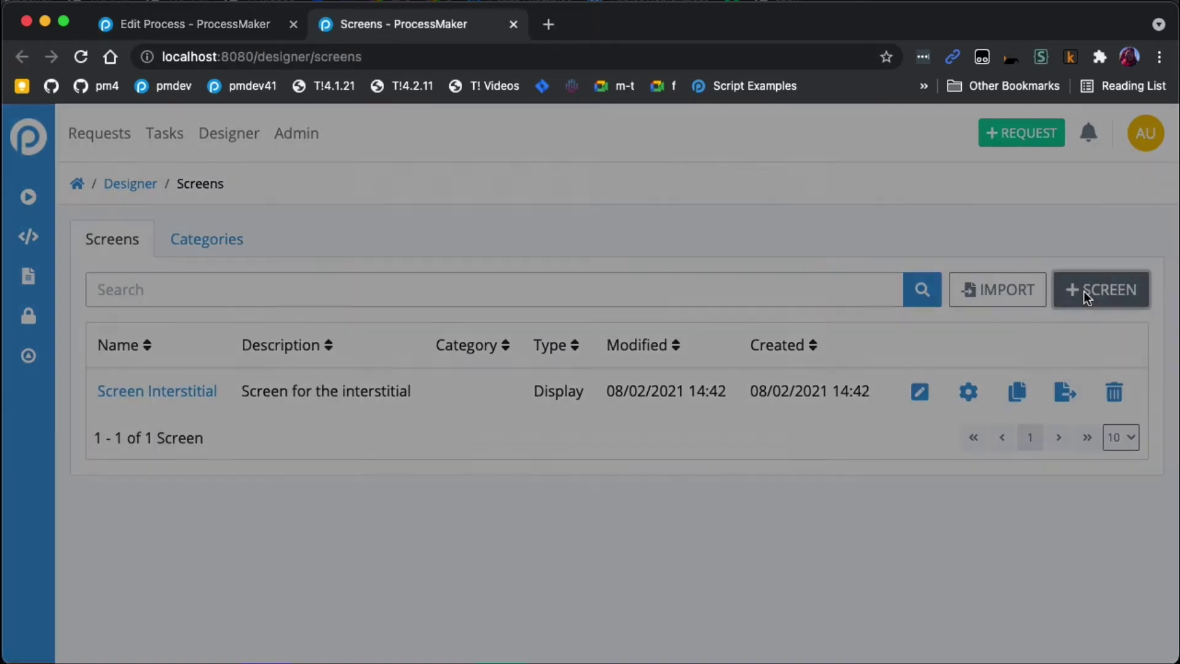
text(Tahnk)
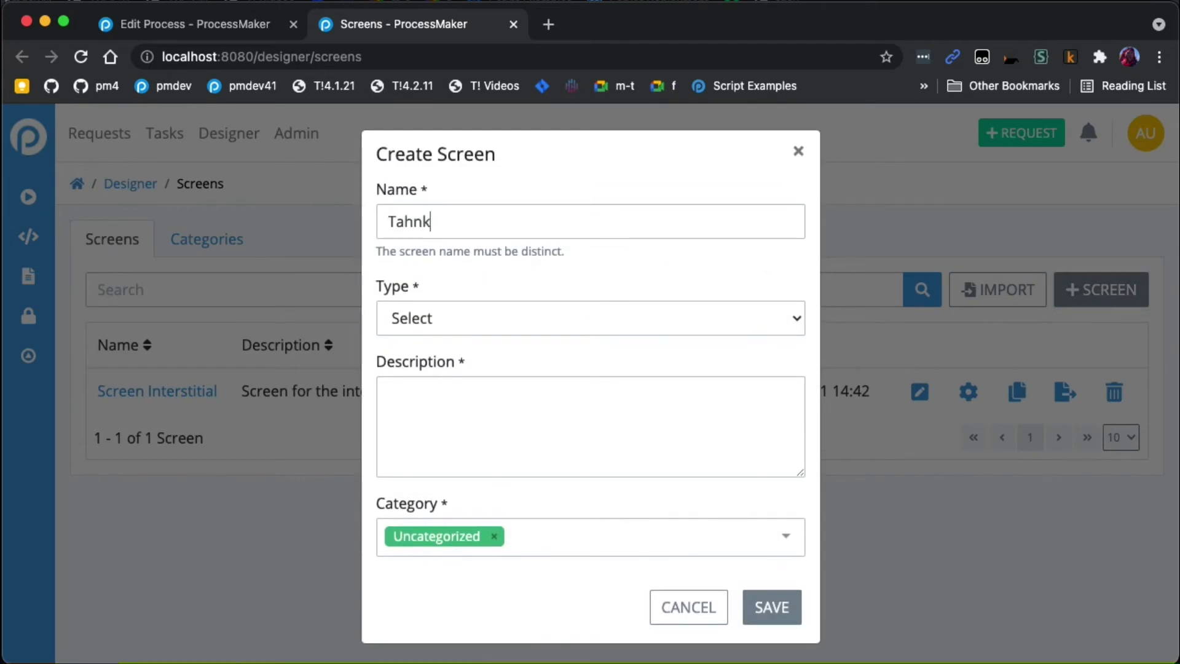
text( cust)
key(super+a)
text(THank)
key(BackSpace)
key(BackSpace)
key(BackSpace)
key(BackSpace)
text(hank Cust)
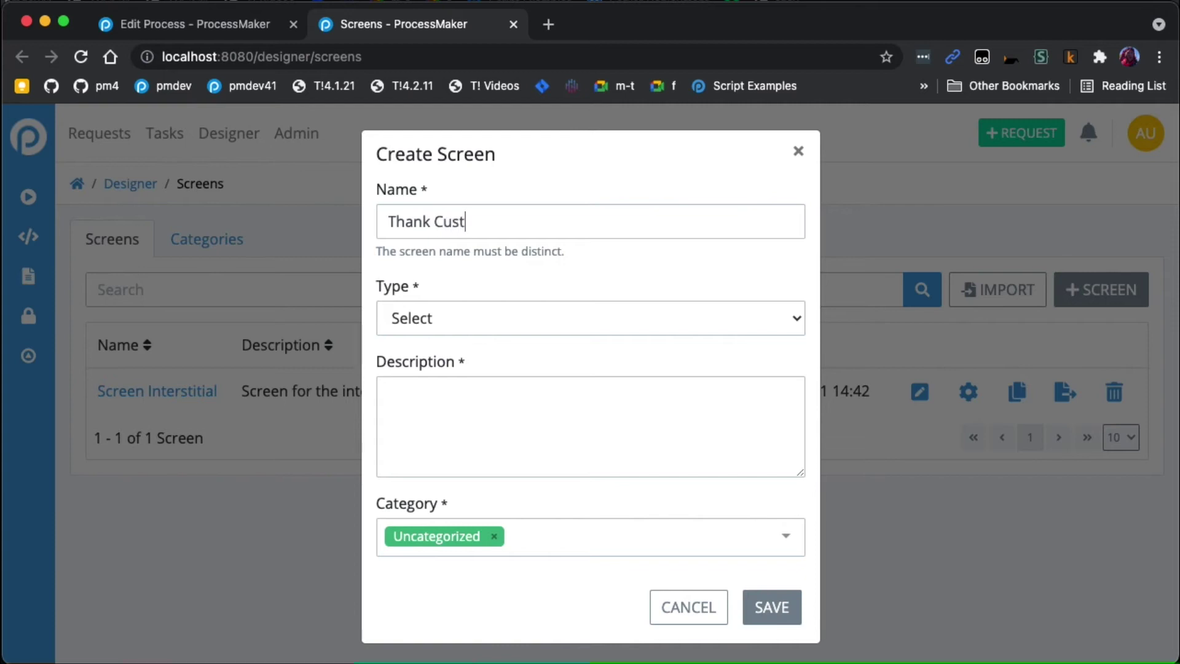
text(omer)
click(618, 317)
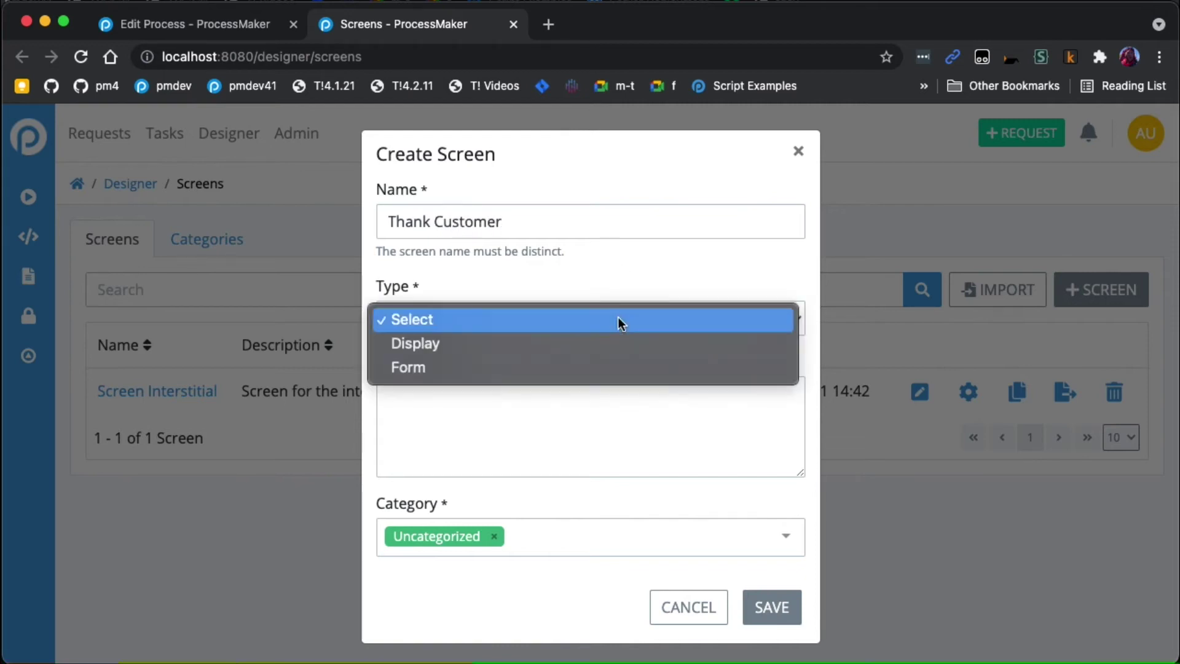
click(577, 349)
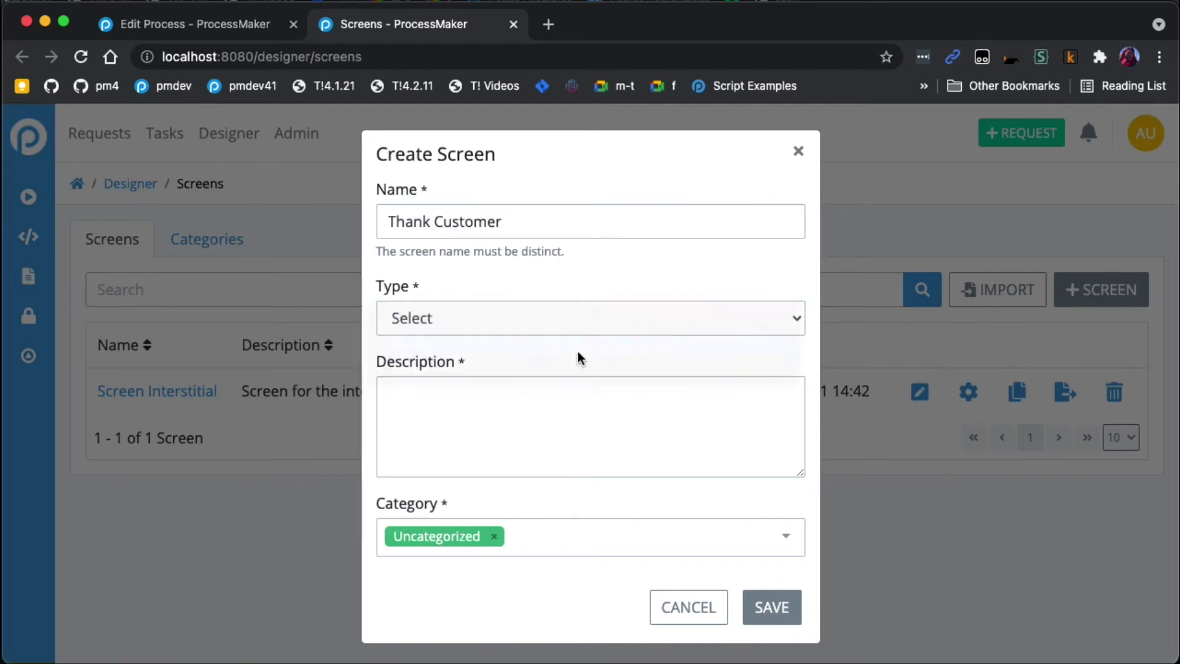
click(611, 456)
text(.)
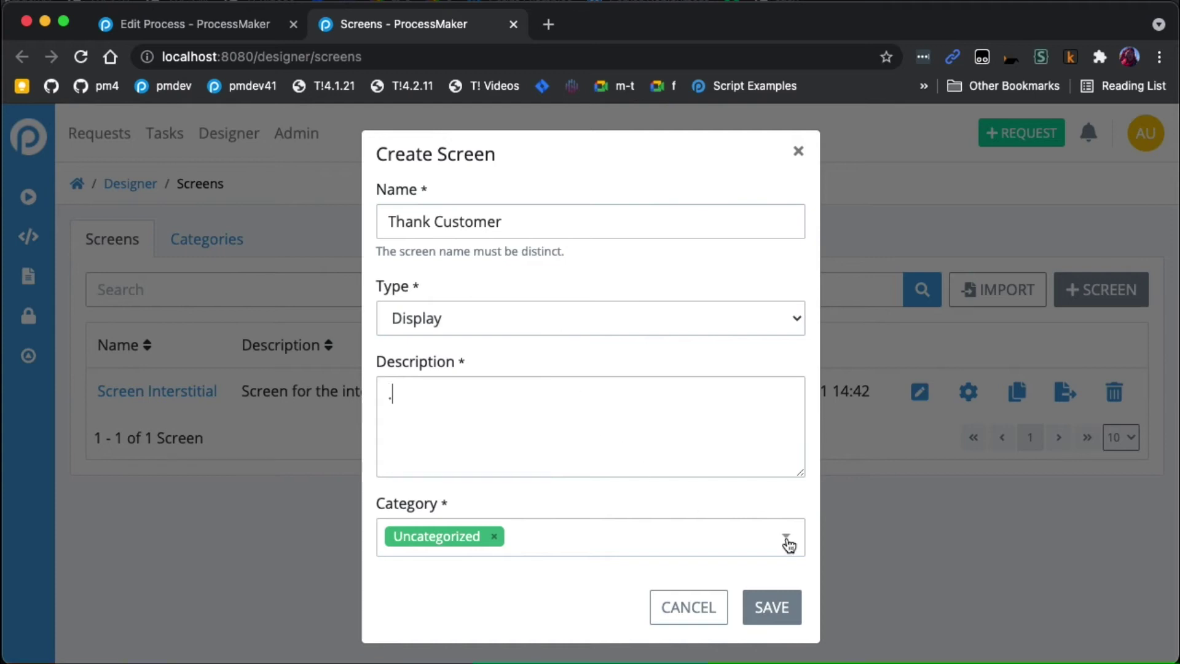
click(773, 607)
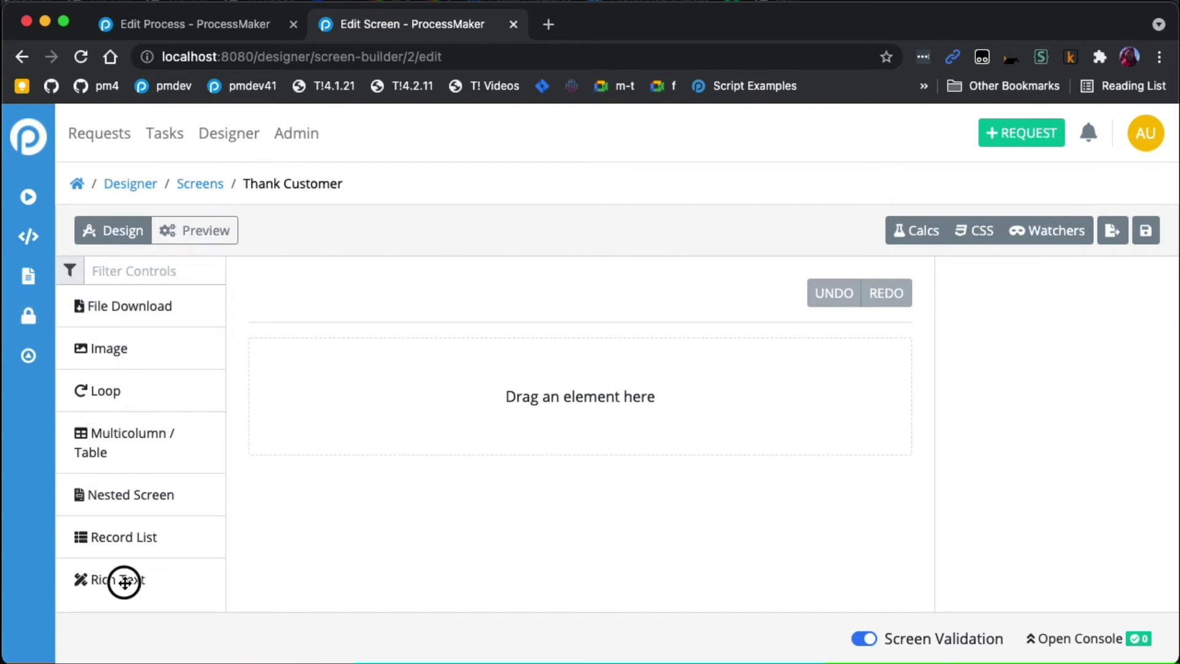
- Add a Rich Text block reading 'Reminder to thank customer.' and save the screen
drag(121, 580, 418, 402)
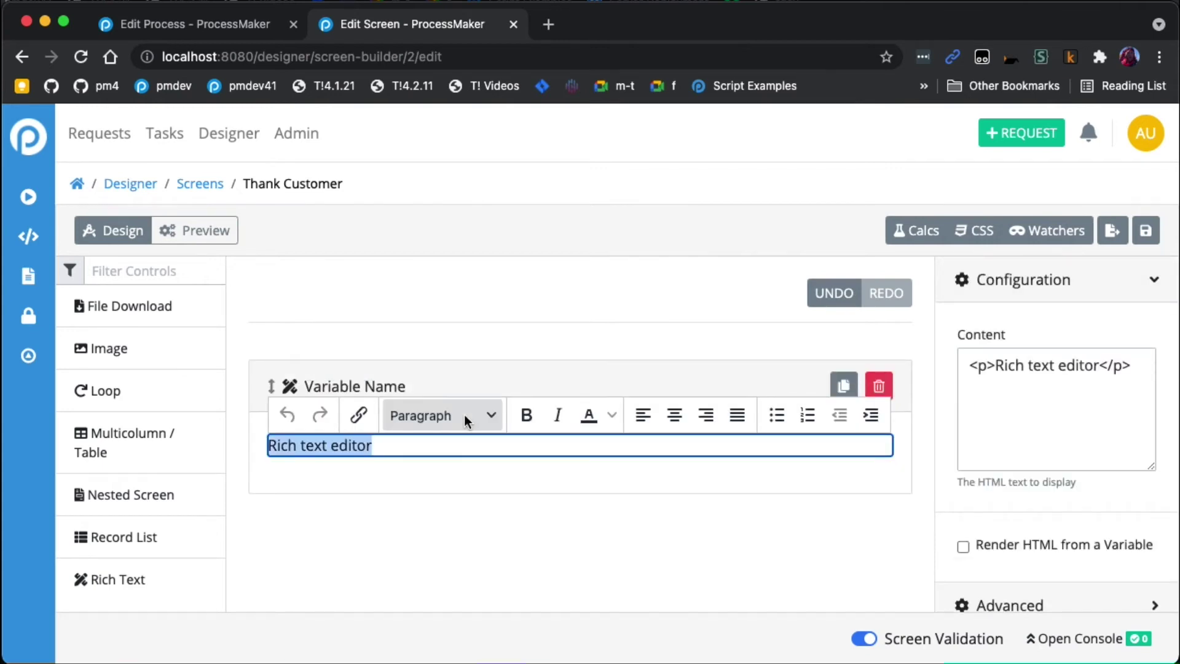
text(Reminder to )
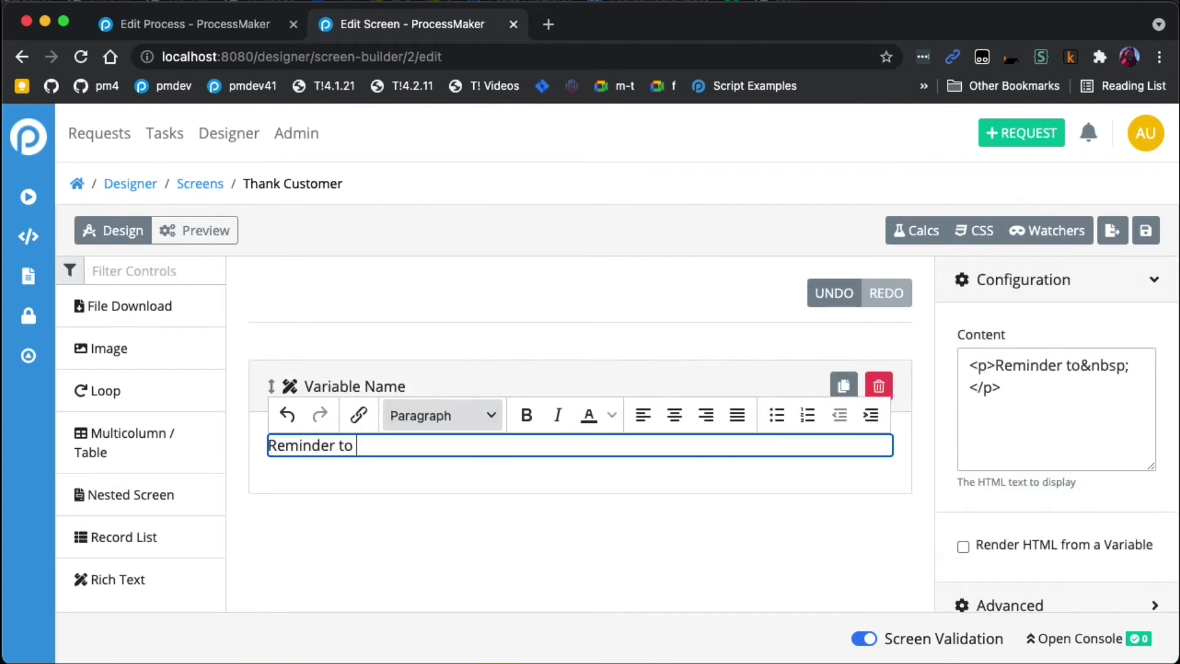
text(thank customer)
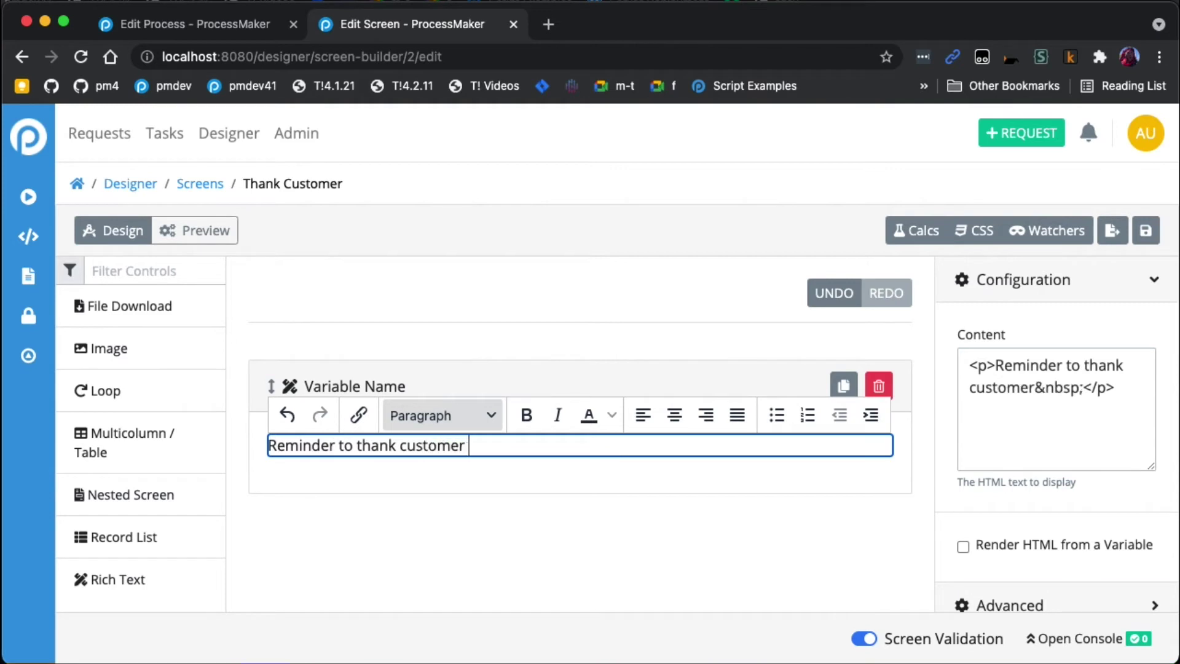
key(BackSpace)
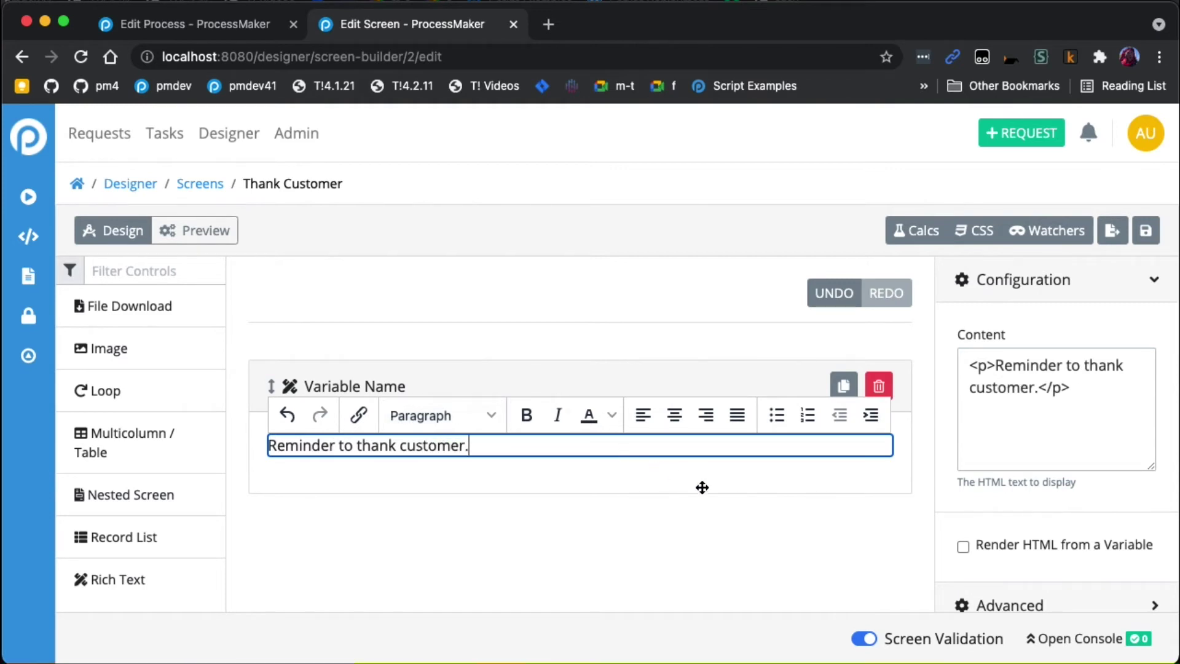
click(717, 513)
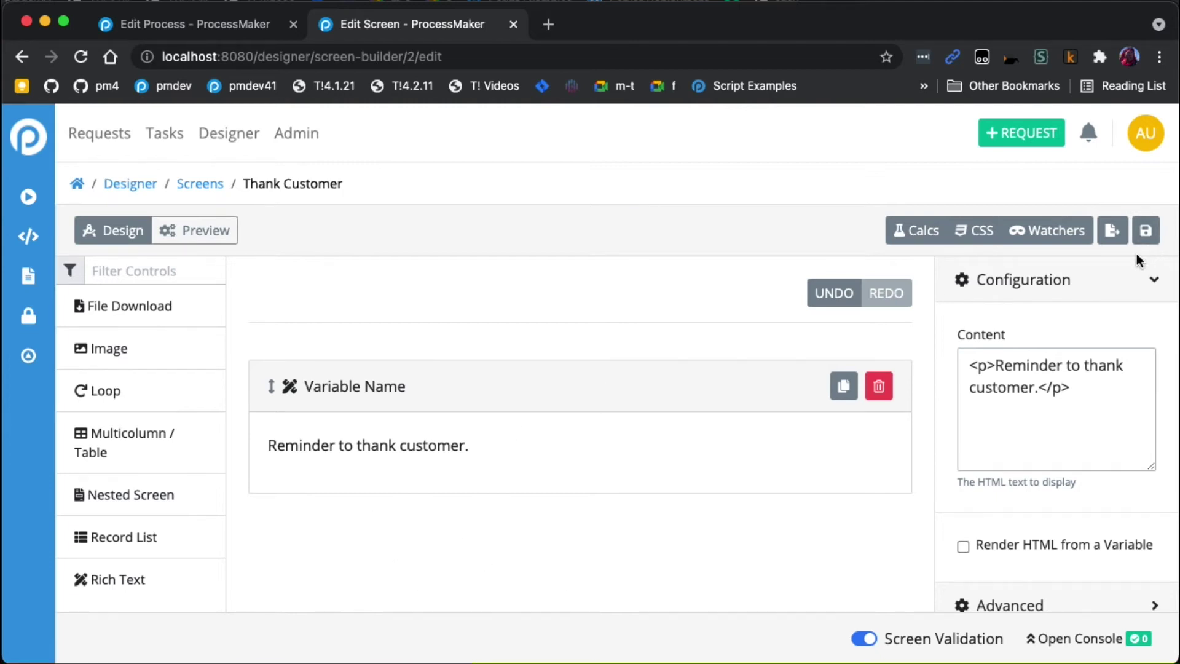
click(1144, 231)
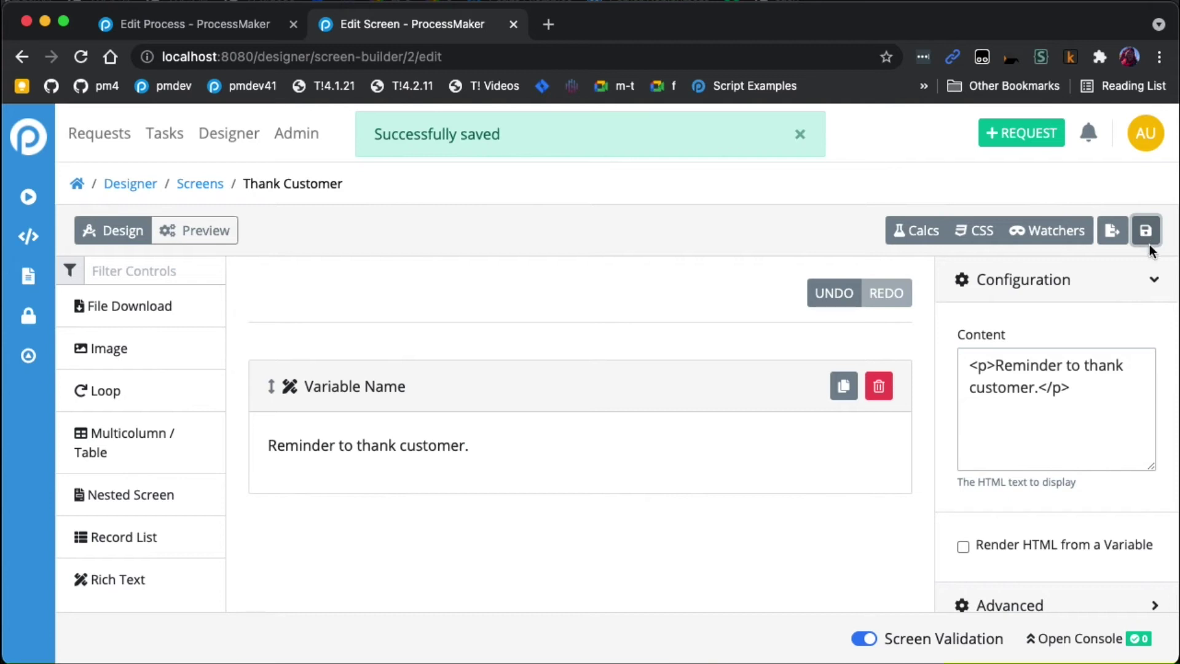
click(230, 15)
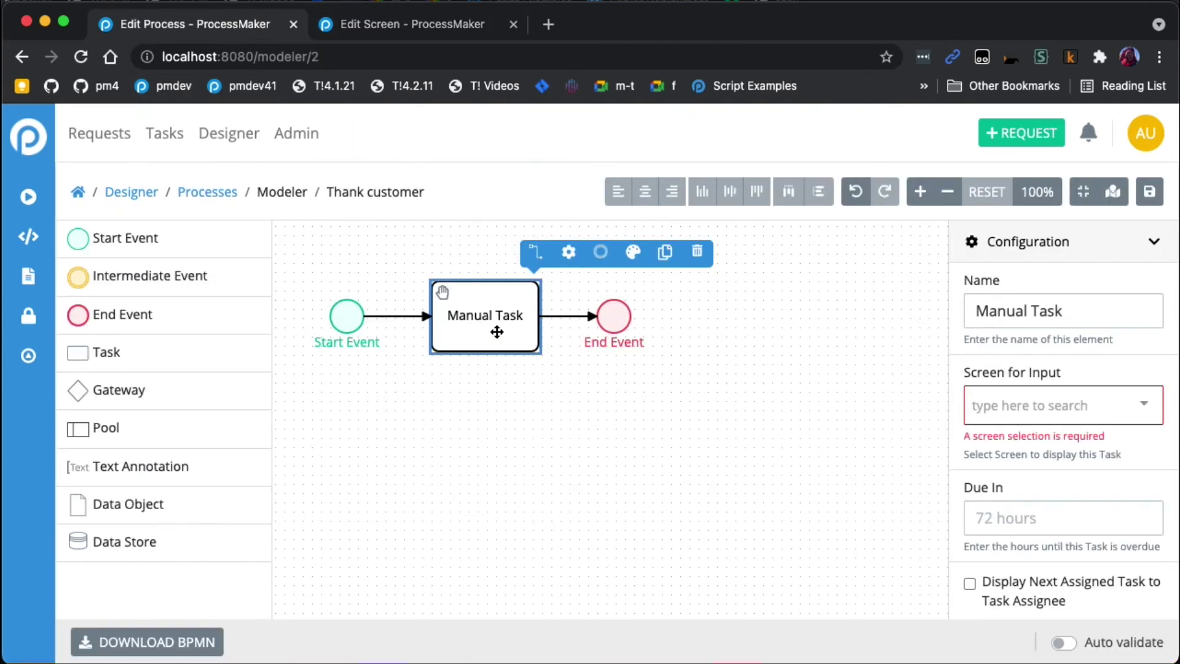
- Set the Manual Task's screen to Thank Customer and save the process
click(1123, 407)
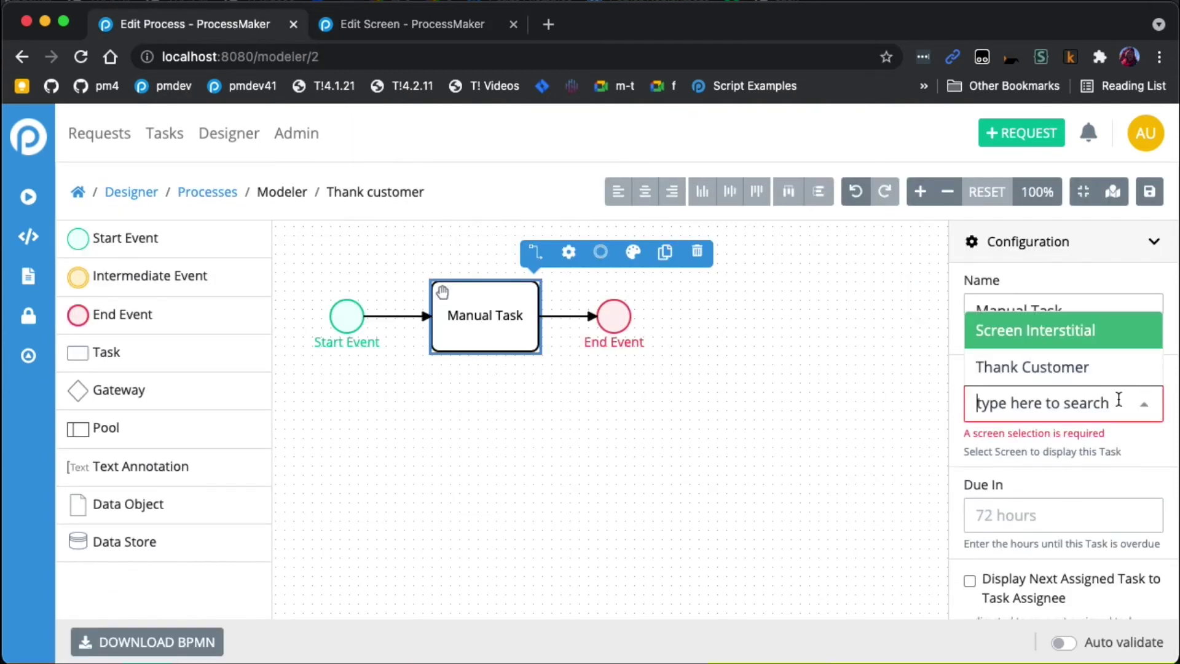
click(1049, 373)
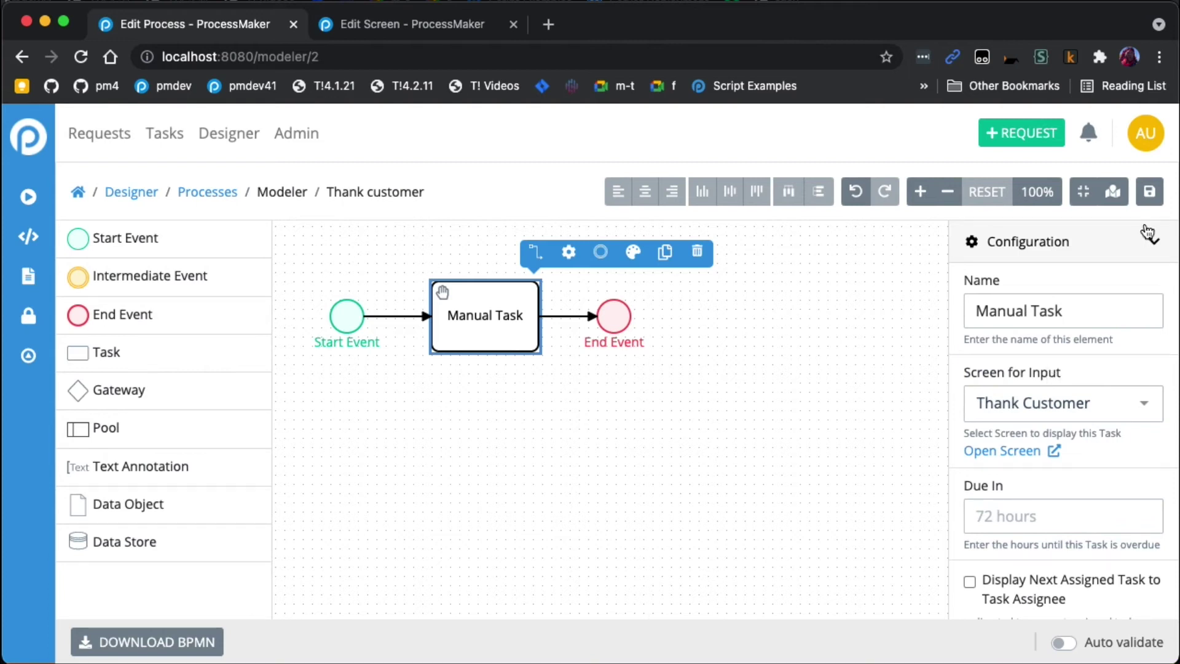
click(1149, 191)
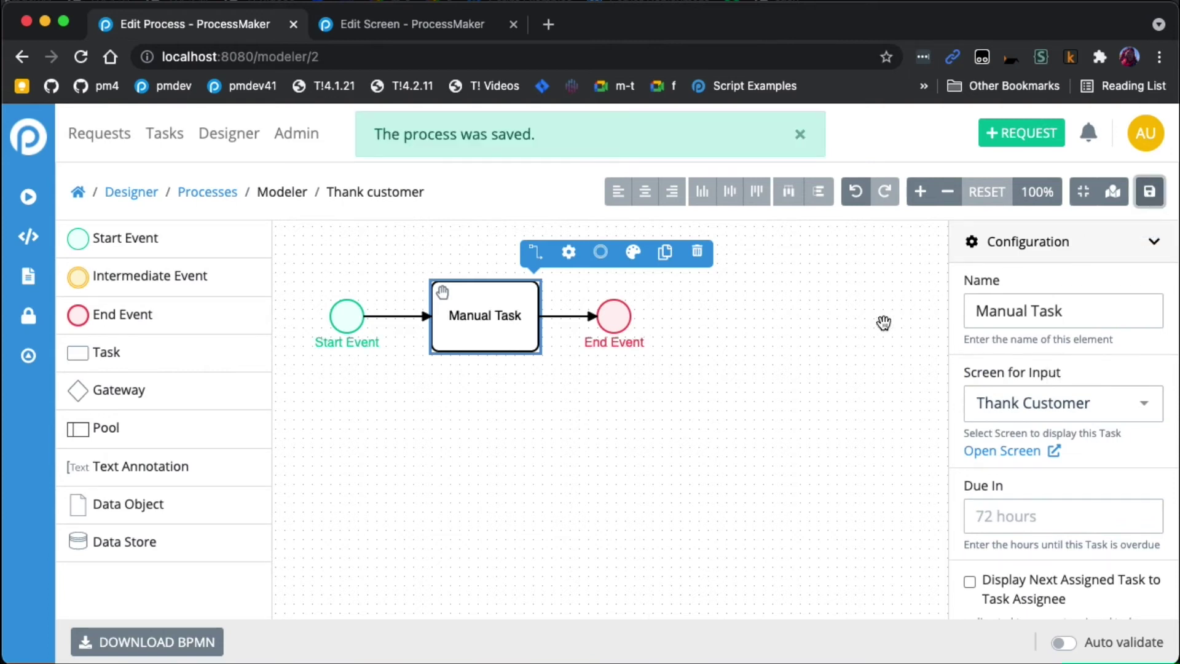
click(109, 136)
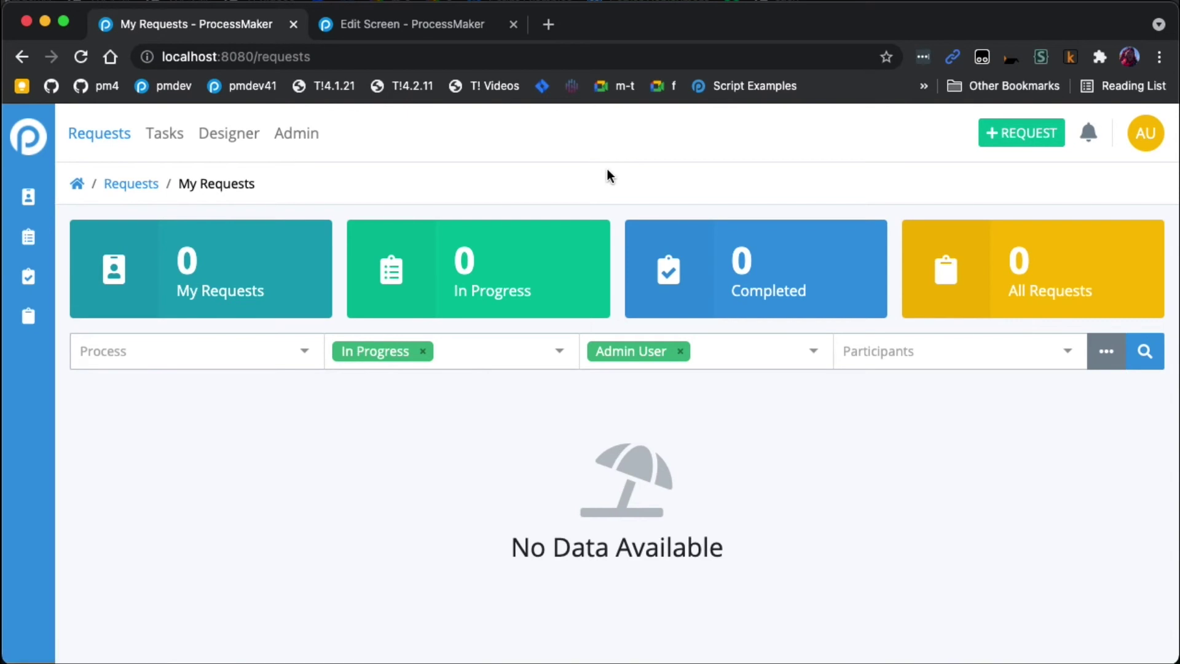
- Start request #1 of Thank customer and view its Manual Task in the to-do list
click(1022, 132)
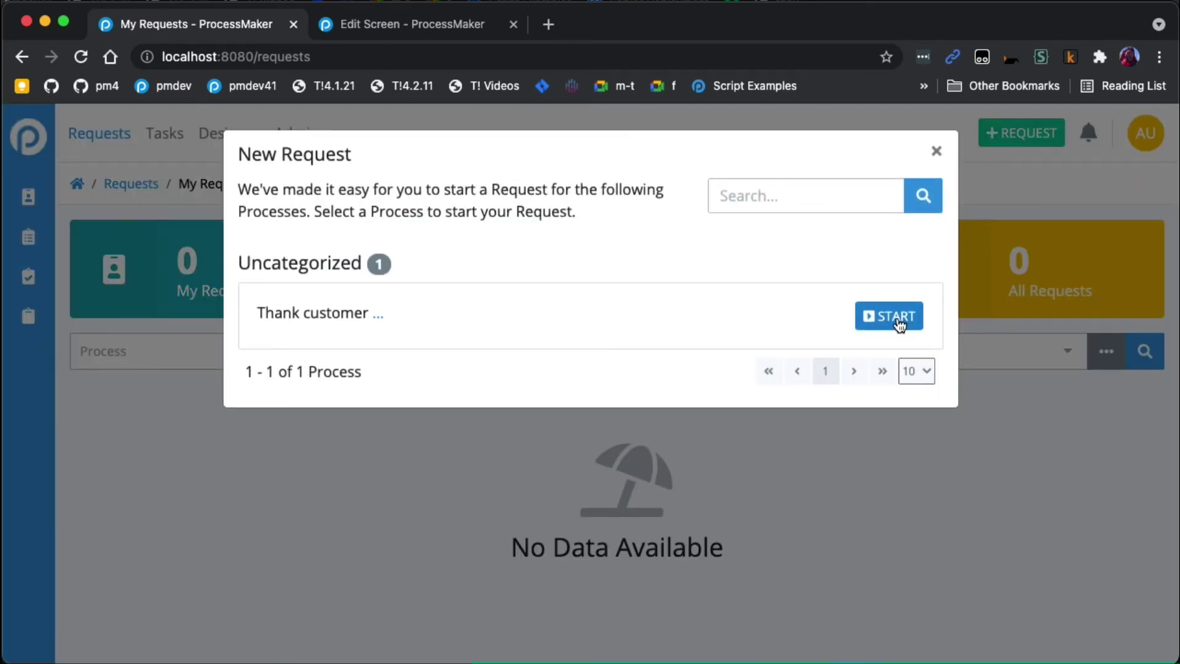
click(887, 318)
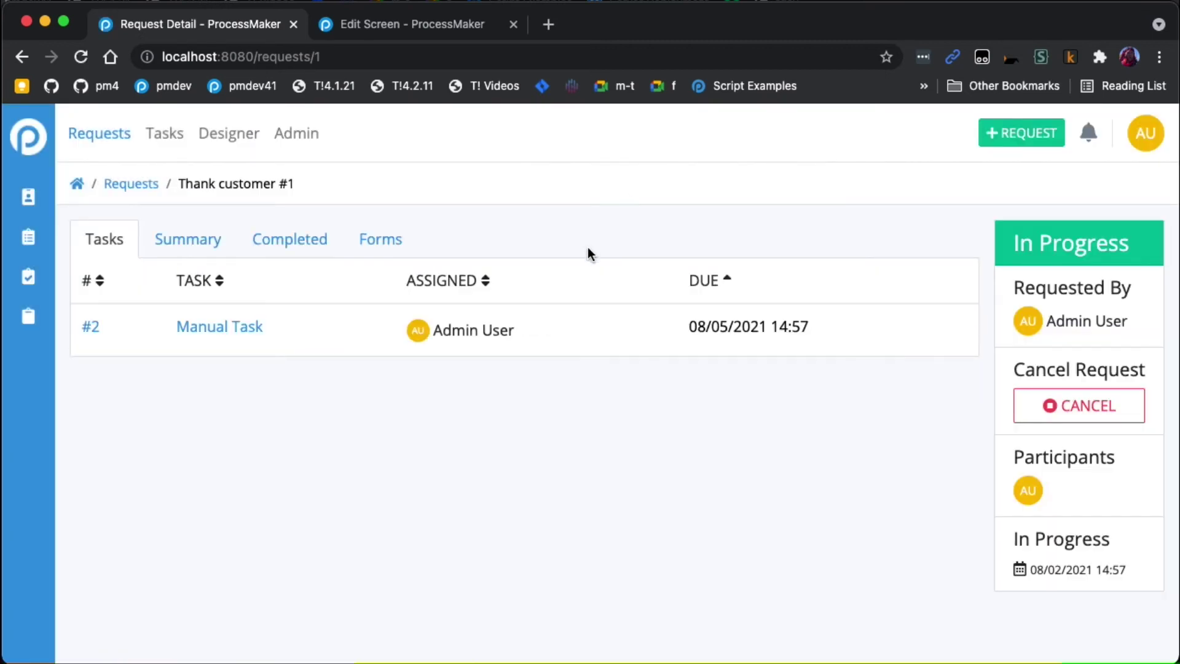
click(163, 135)
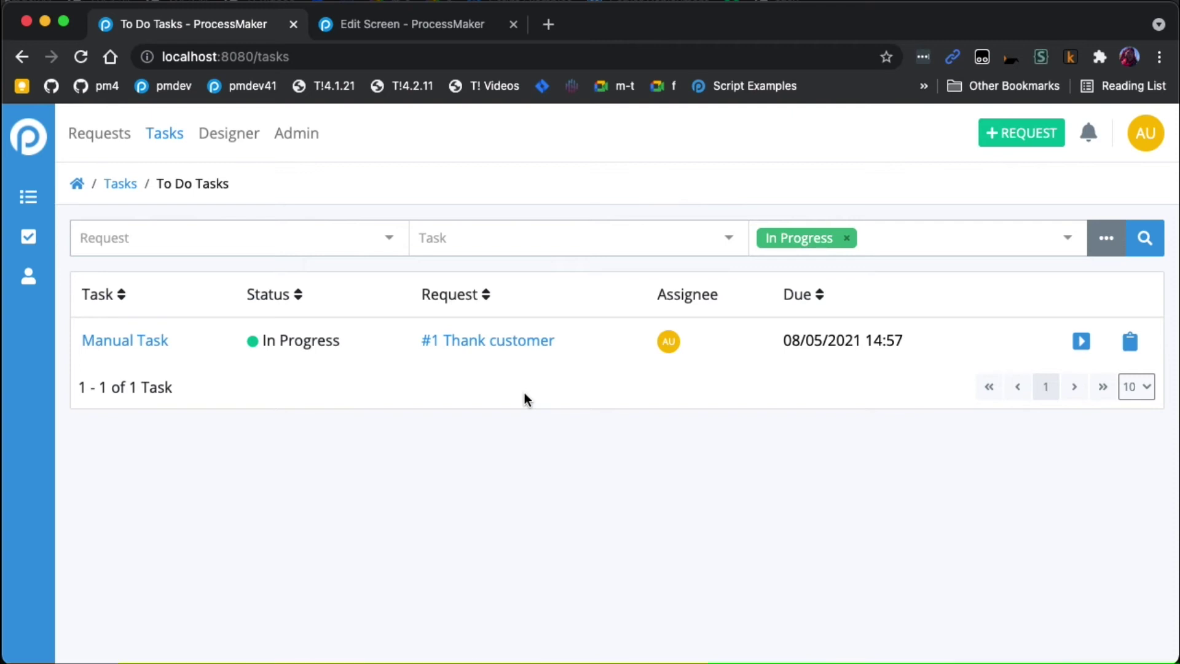
- Complete request #1's Manual Task and refresh the now-empty To Do list
click(148, 344)
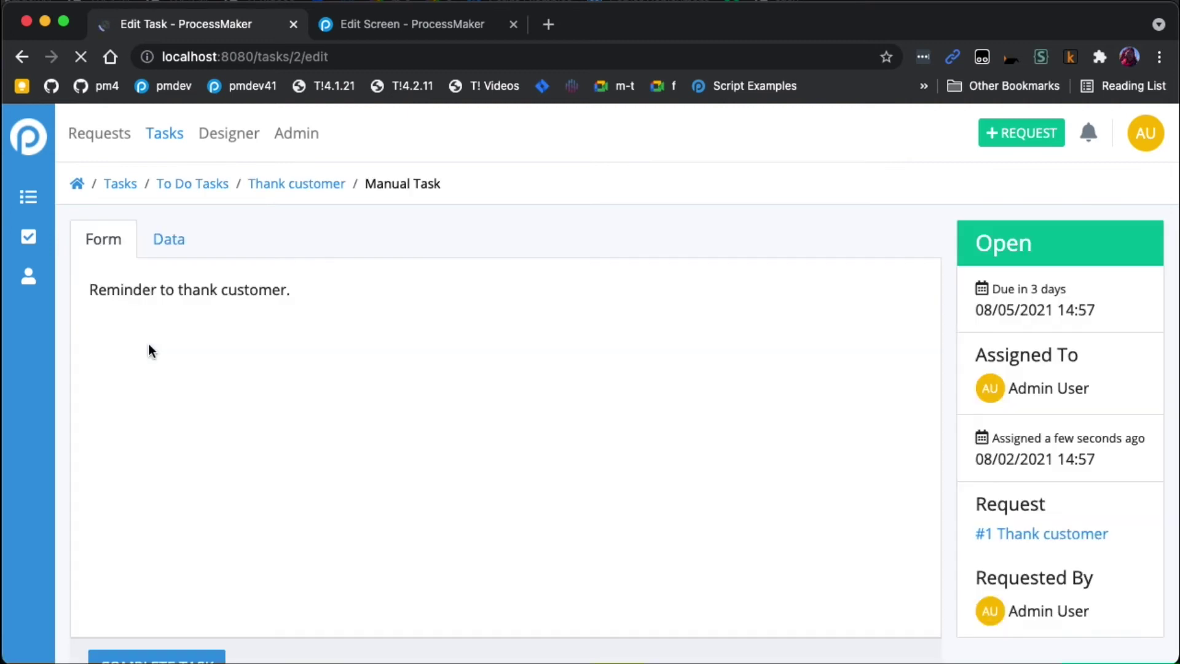
scroll(151, 342, down, 1)
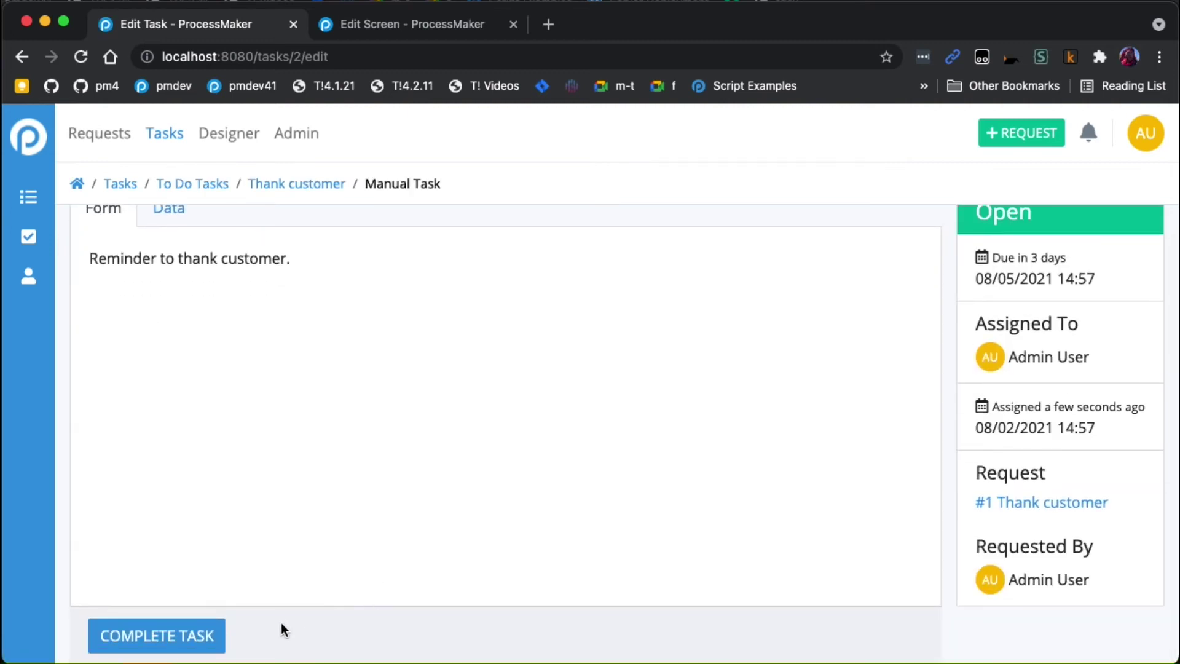
click(166, 639)
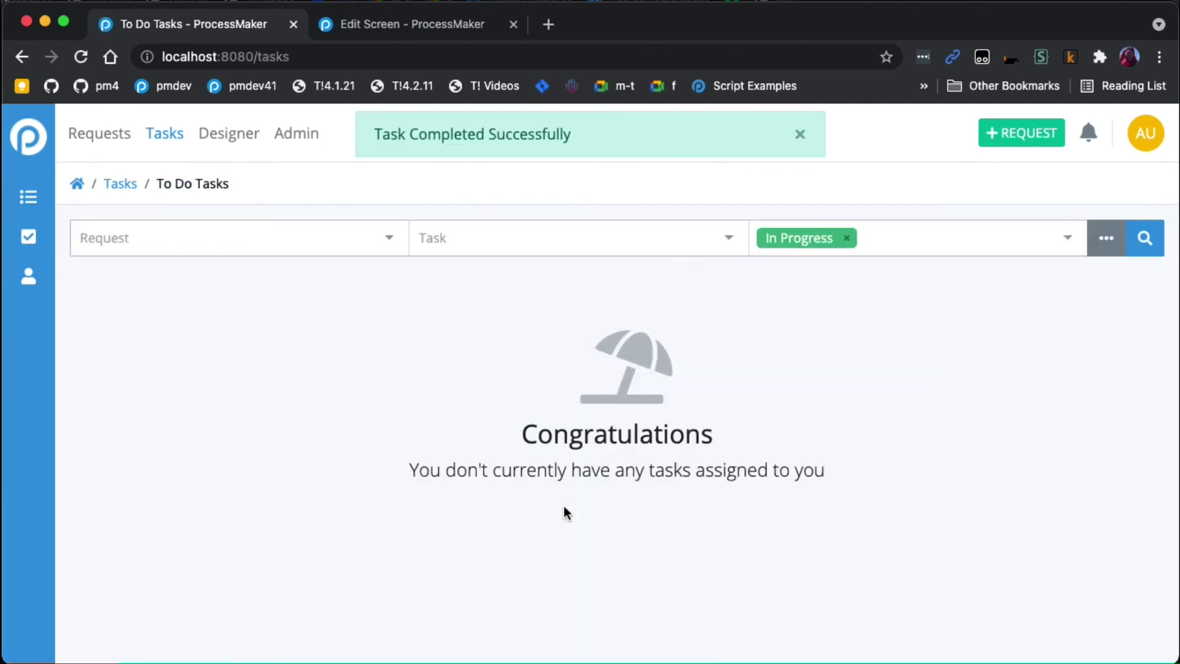
click(168, 134)
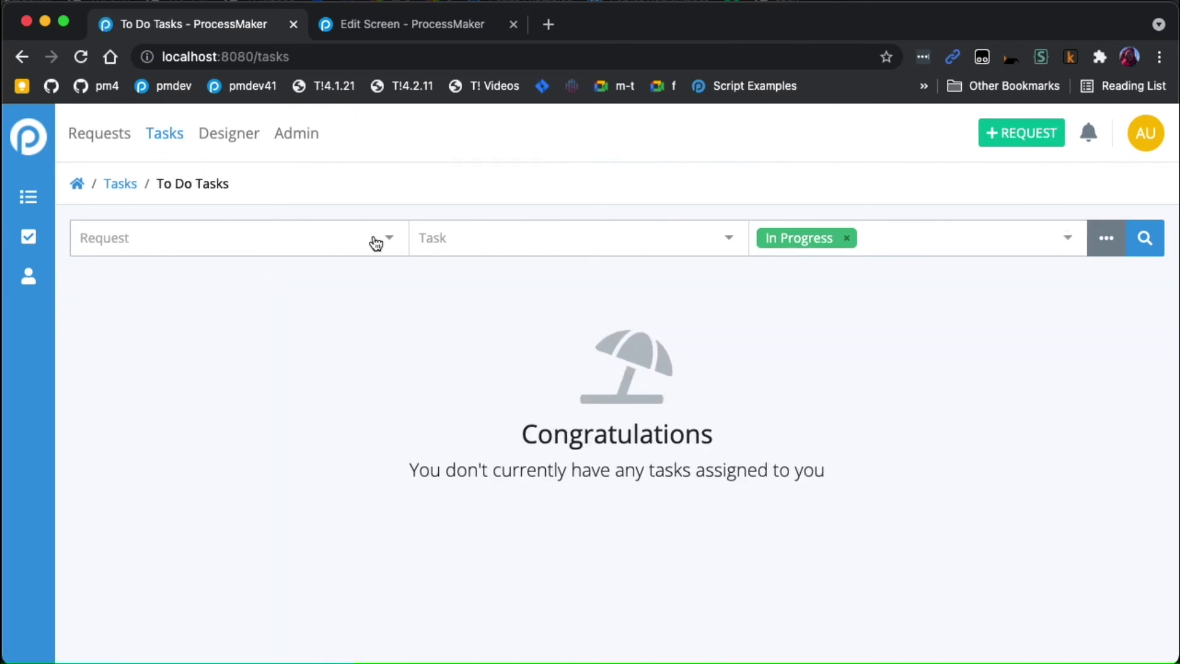
- Open All Requests to confirm request #1 Thank customer is Completed
click(114, 137)
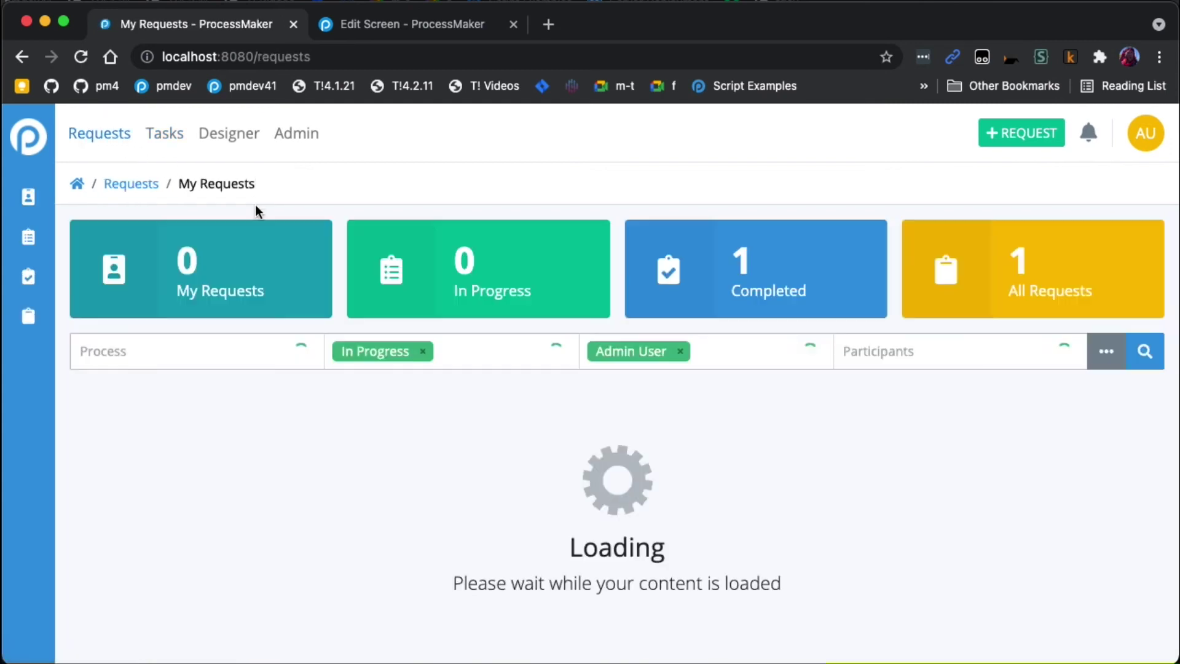
click(1053, 304)
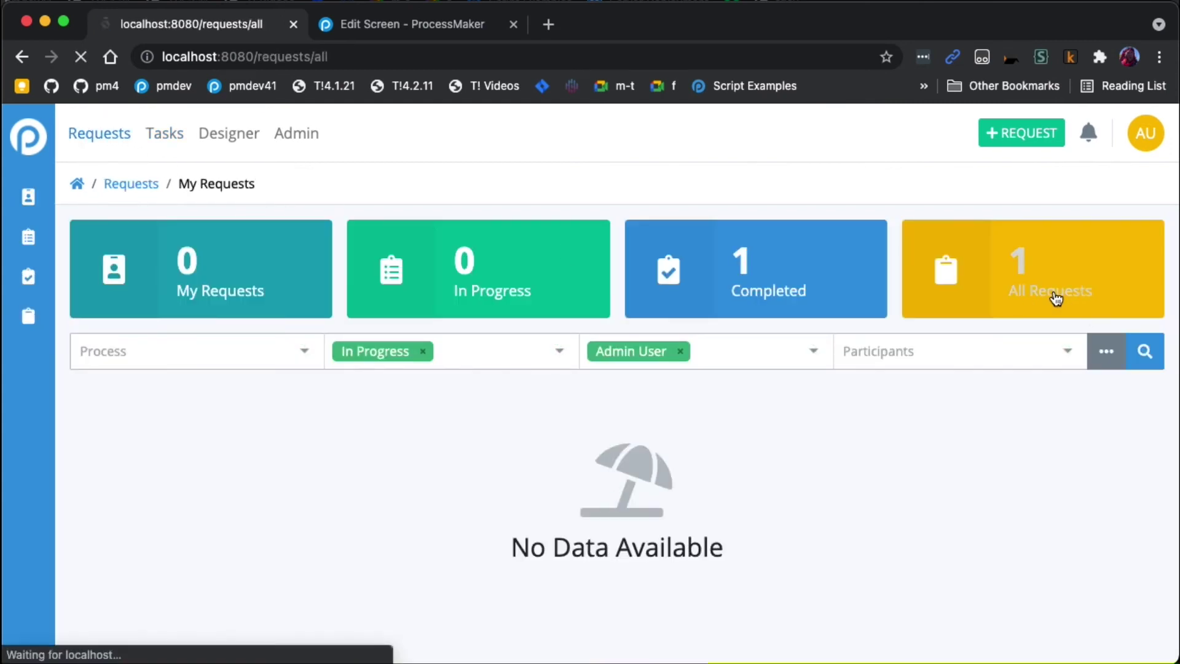